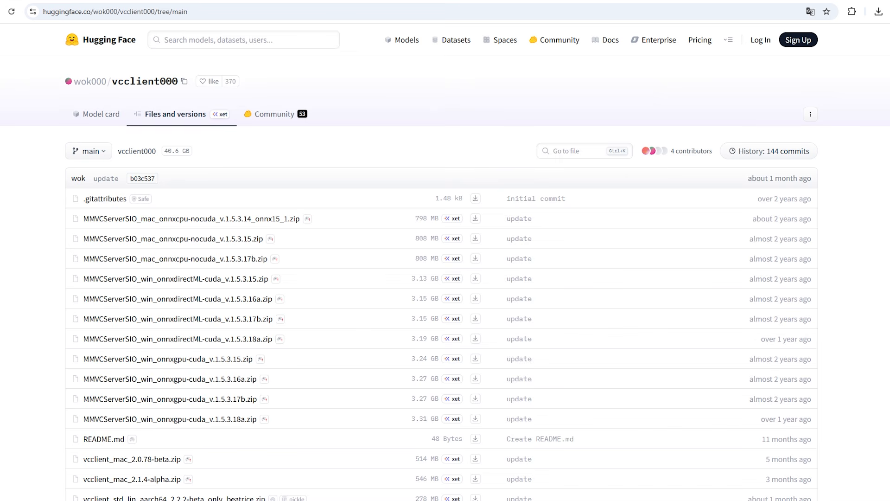
Find vcclient_win_cuda_2.1.4-alpha.zip among the vcclient000 repository files and download it
scroll(445, 259, "down", 4)
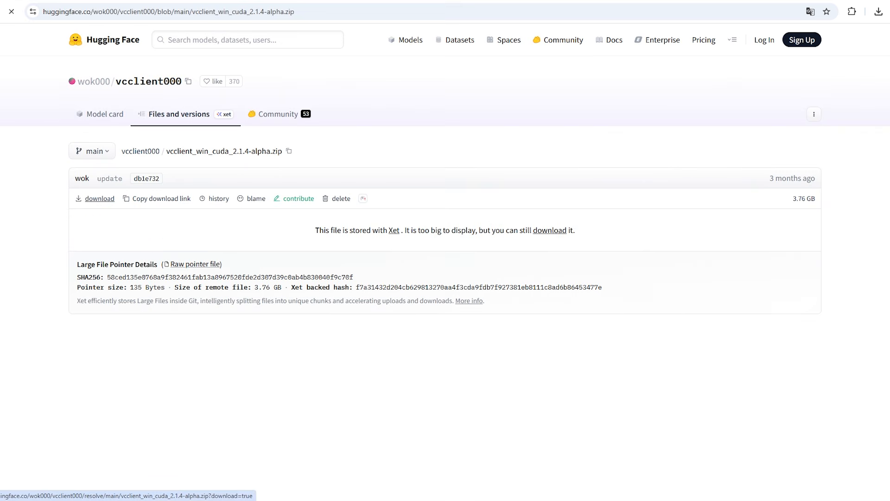
left_click(100, 198)
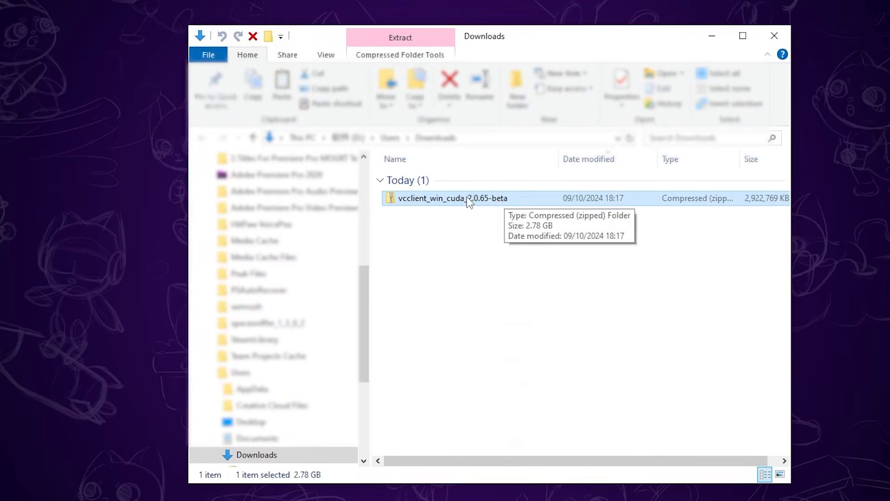
Extract the downloaded vcclient_win_cuda_2.0.65-beta archive with 7-Zip into a folder of the same name
right_click(469, 199)
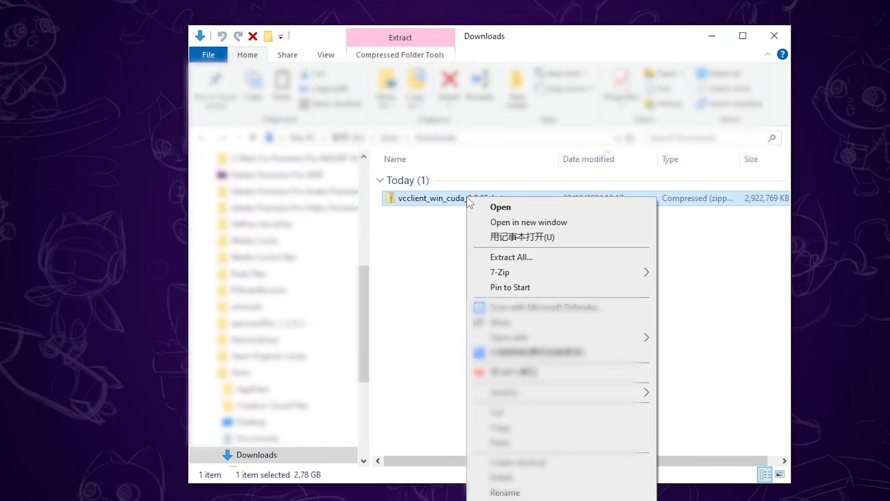
mouse_move(646, 271)
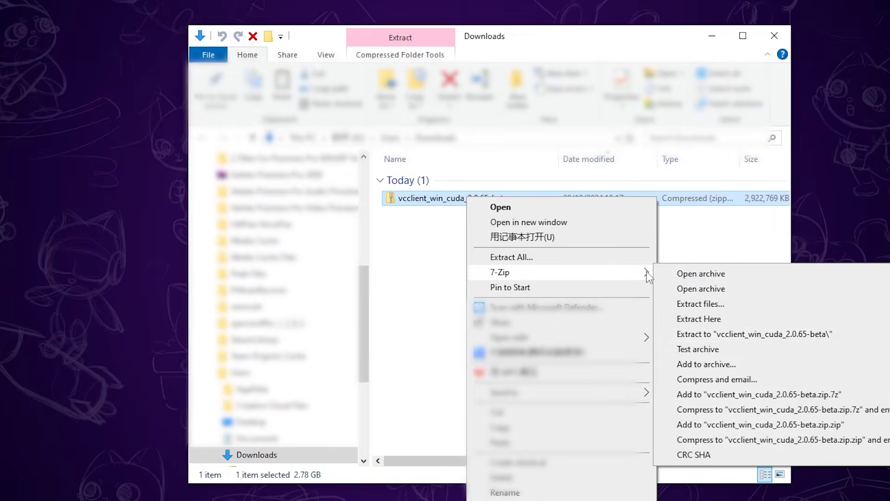
left_click(697, 335)
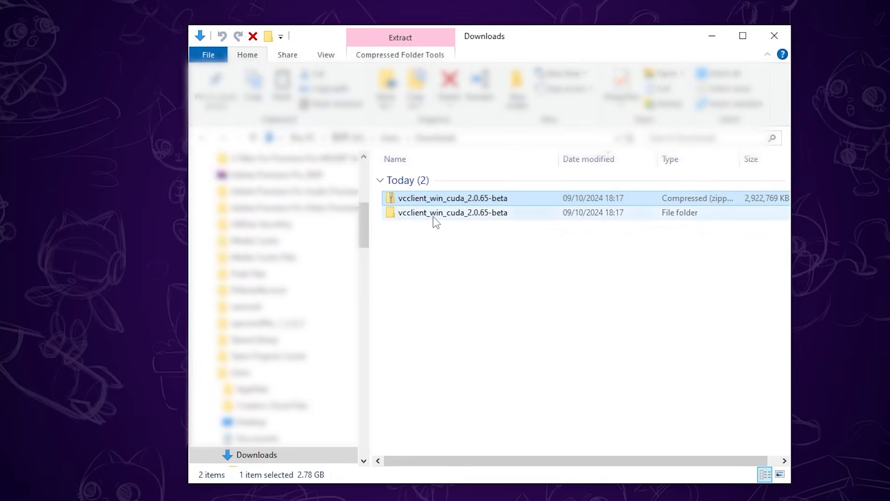
Copy the extracted vcclient_win_cuda_2.0.65-beta folder from Downloads
left_click(434, 216)
right_click(433, 218)
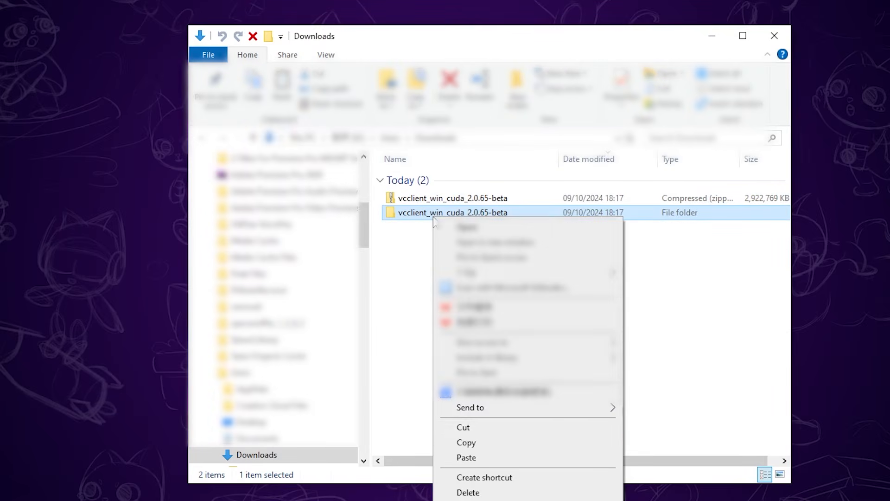
left_click(475, 442)
Create a new folder on the desktop named "W-okada Voice Changer"
right_click(117, 137)
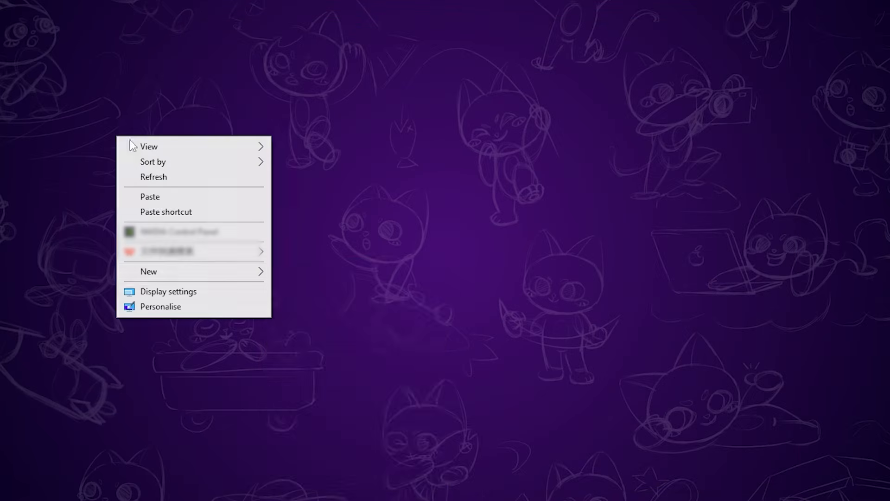
mouse_move(256, 274)
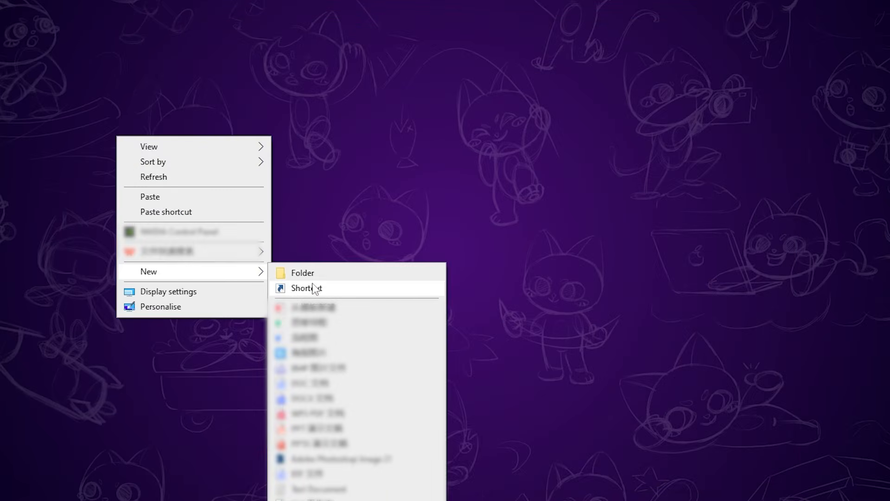
left_click(318, 275)
type("W-okada Voice Changer")
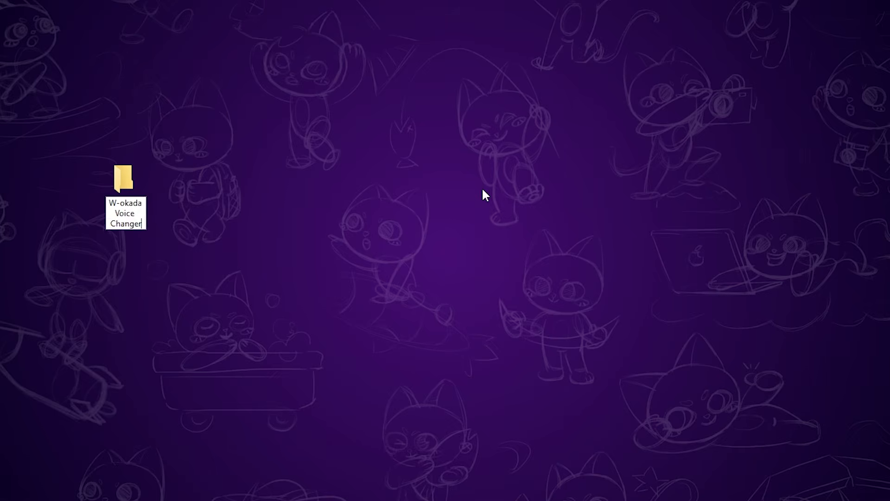
key("Return")
Reposition the W-okada Voice Changer folder on the desktop and paste the vcclient_win_cuda_2.0.65-beta folder into it
left_click_drag(120, 186, 183, 47)
double_click(183, 47)
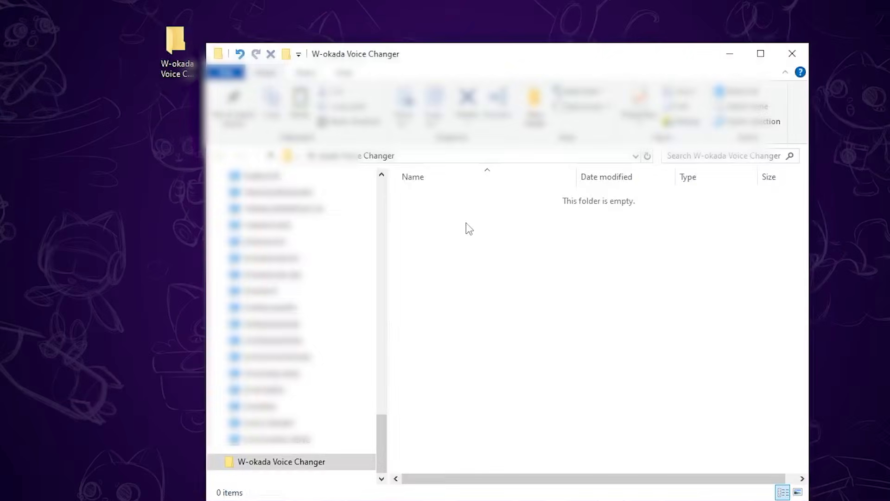
right_click(466, 222)
left_click(505, 319)
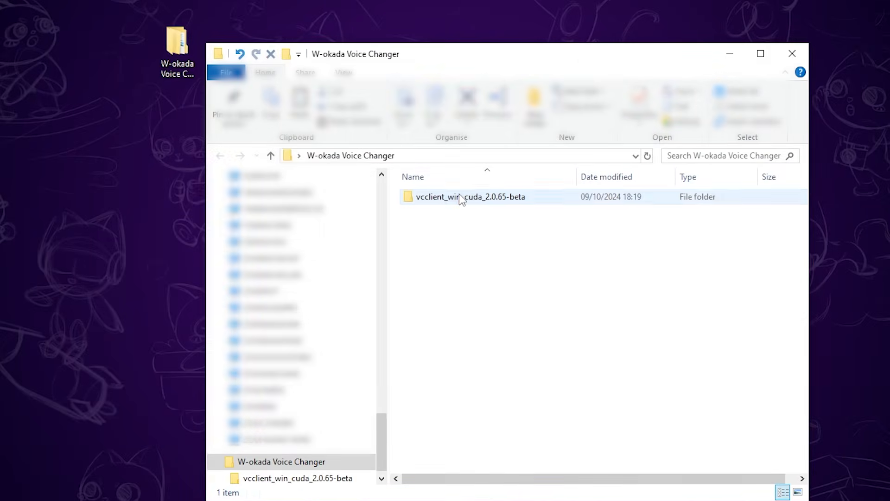
Create a desktop shortcut to the start_http batch file in the client's dist\main folder
double_click(459, 195)
double_click(444, 200)
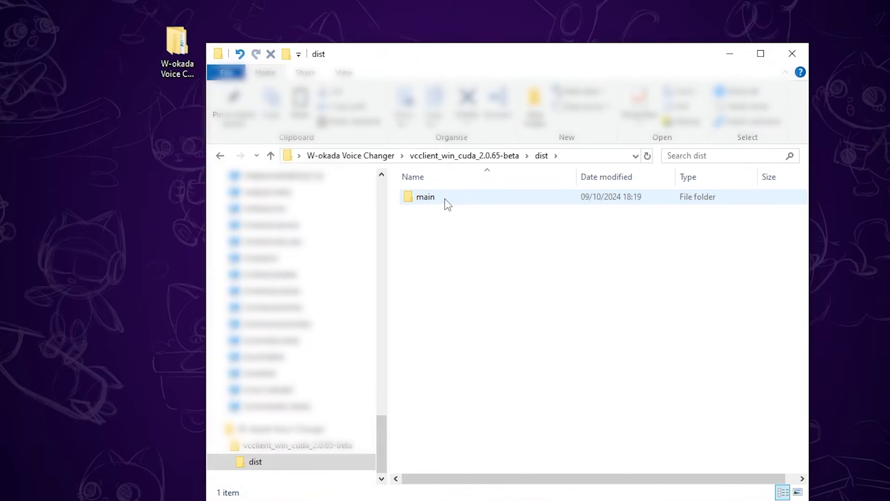
double_click(444, 199)
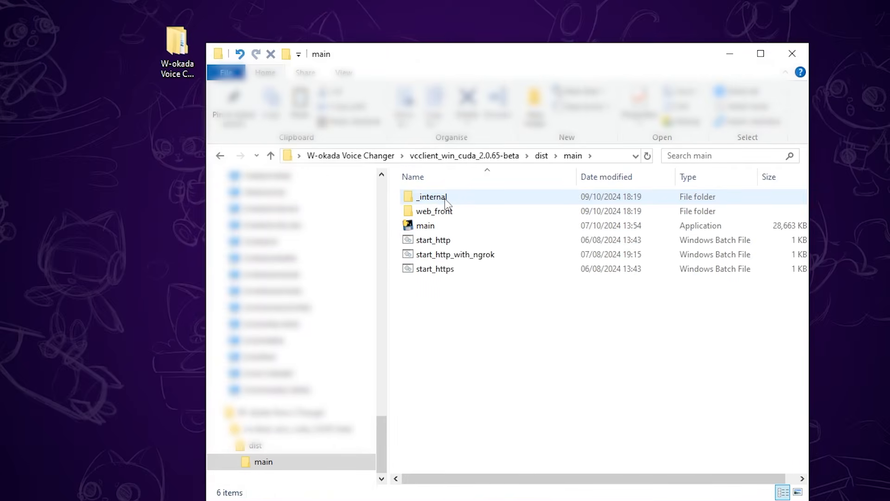
right_click(449, 243)
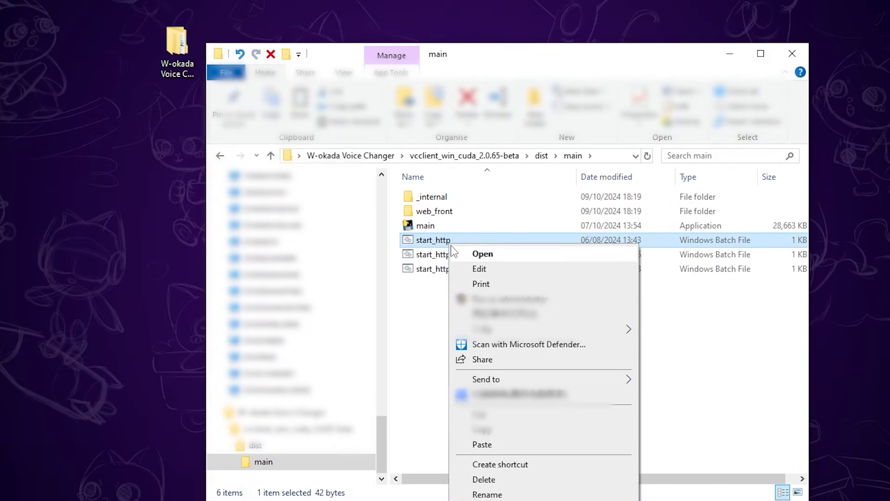
mouse_move(580, 379)
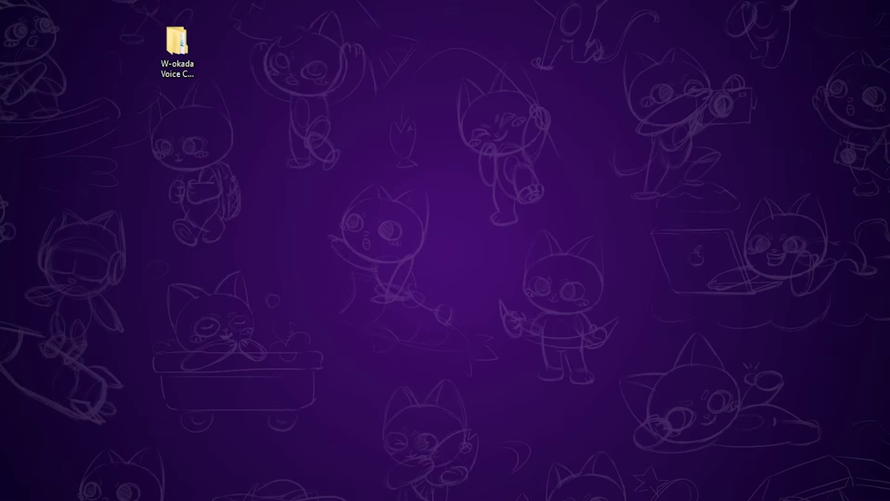
Rename the new desktop shortcut to "W-okada voice changer"
left_click(185, 104)
left_click(176, 134)
type("W-ka")
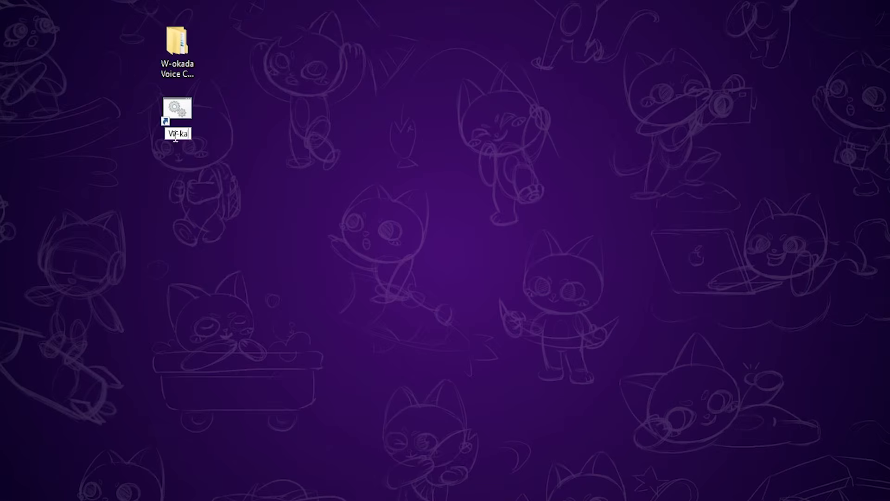
key("BackSpace")
key("BackSpace")
type("okada voice ch")
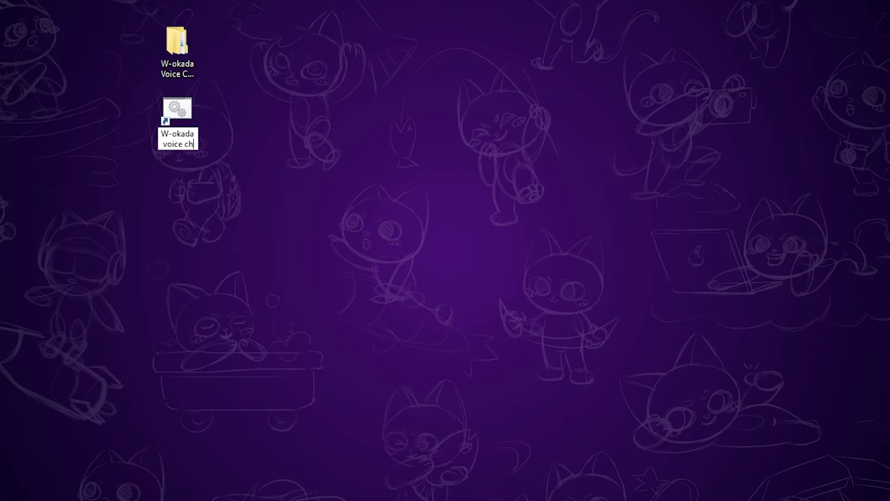
type("anger")
key("Return")
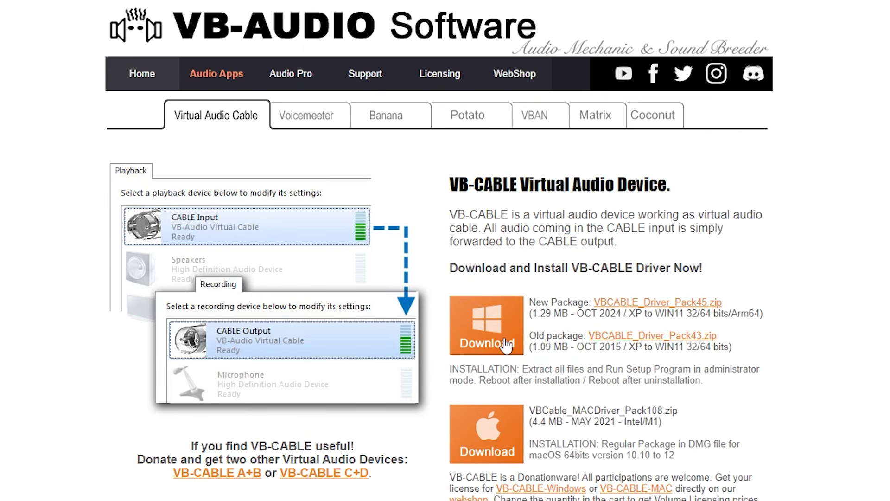
Download the Windows VB-CABLE package VBCABLE_Driver_Pack45 and extract it with 7-Zip into a folder of the same name
left_click(505, 345)
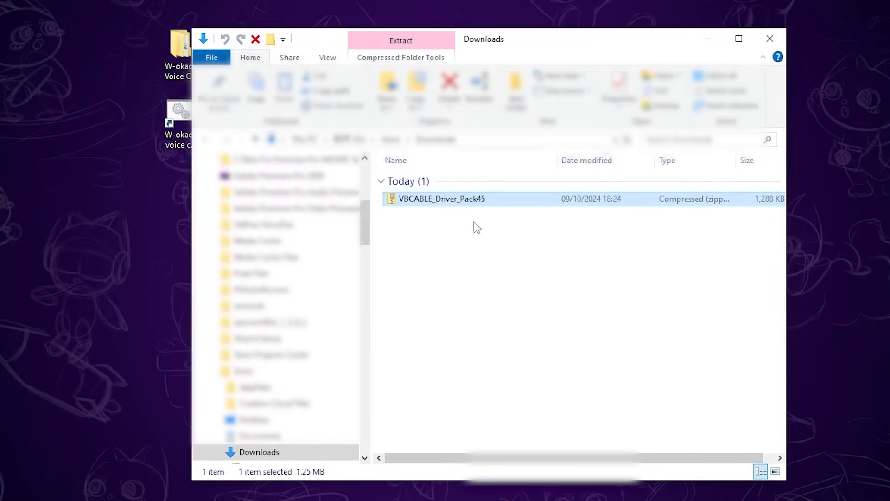
right_click(457, 199)
mouse_move(635, 274)
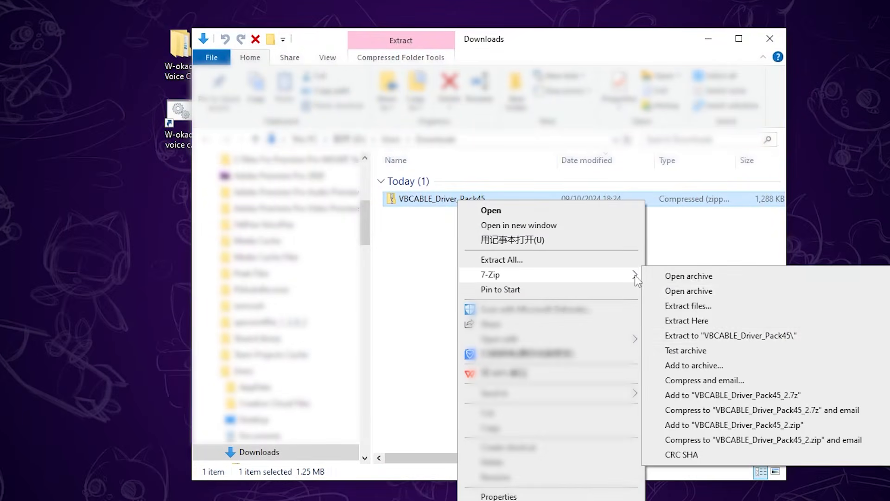
left_click(703, 336)
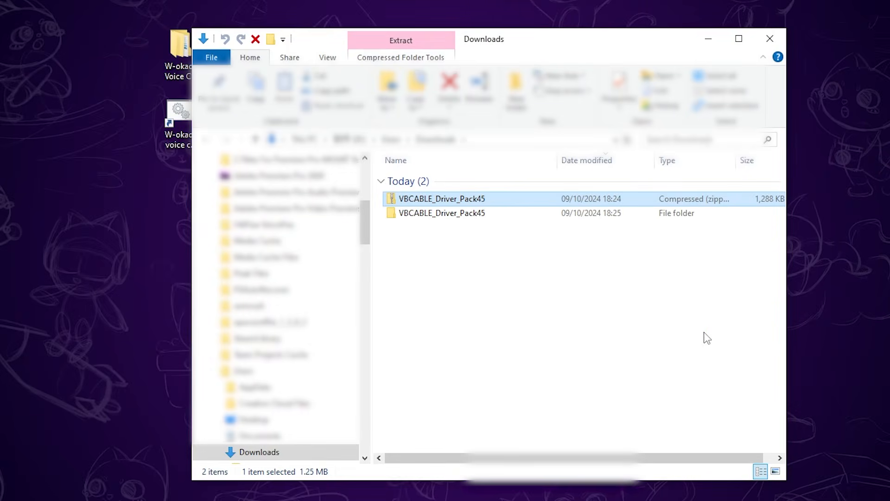
Copy the extracted VBCABLE_Driver_Pack45 folder from Downloads into the W-okada Voice Changer folder on the desktop
right_click(435, 215)
key("Escape")
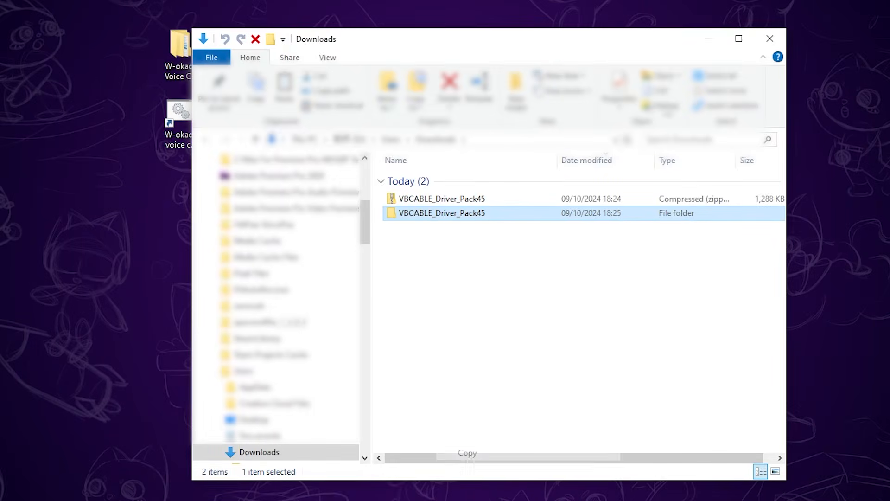
left_click(708, 38)
double_click(181, 46)
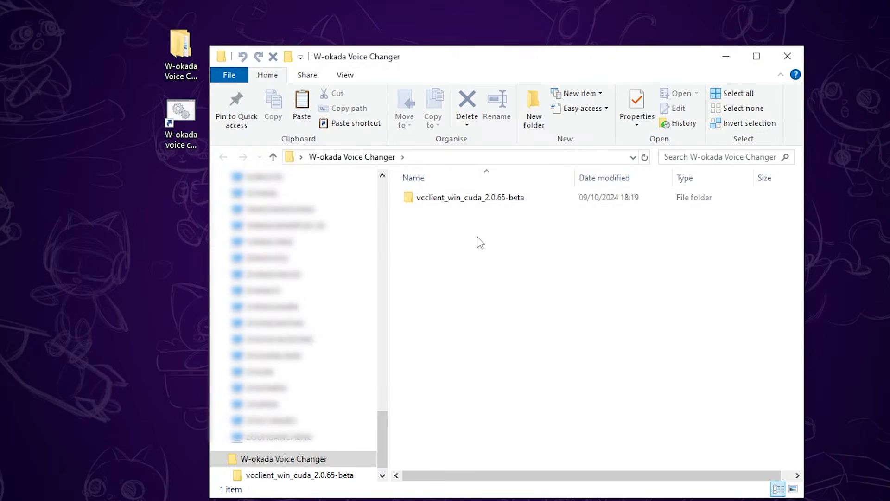
right_click(477, 237)
left_click(510, 330)
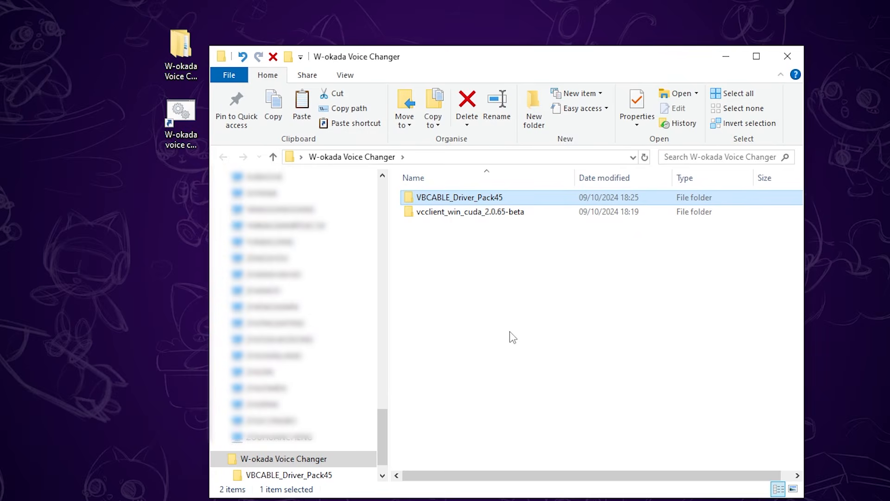
Run VBCABLE_Setup_x64 from the VBCABLE_Driver_Pack45 folder as administrator, and minimize the folder window
double_click(459, 199)
scroll(464, 297, "down", 4)
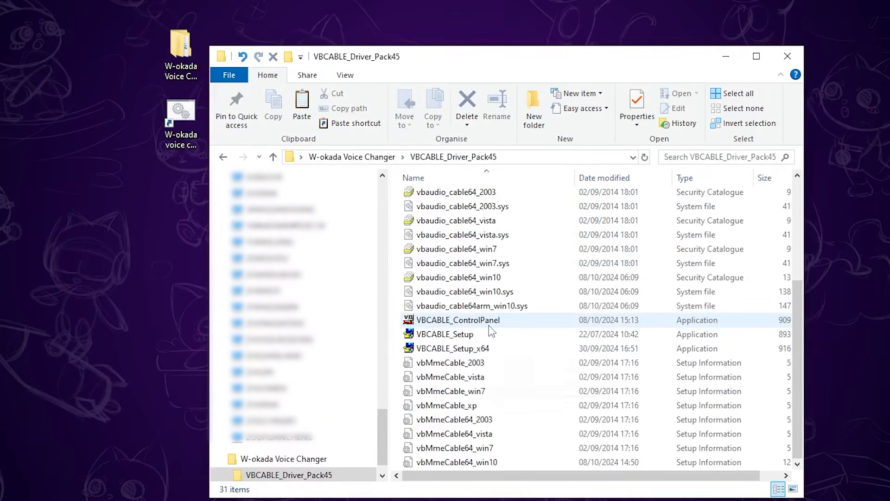
right_click(465, 348)
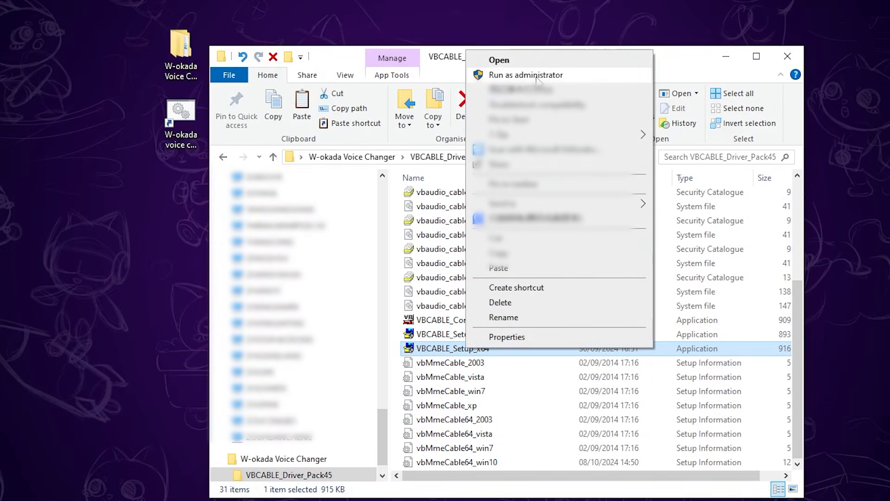
left_click(536, 80)
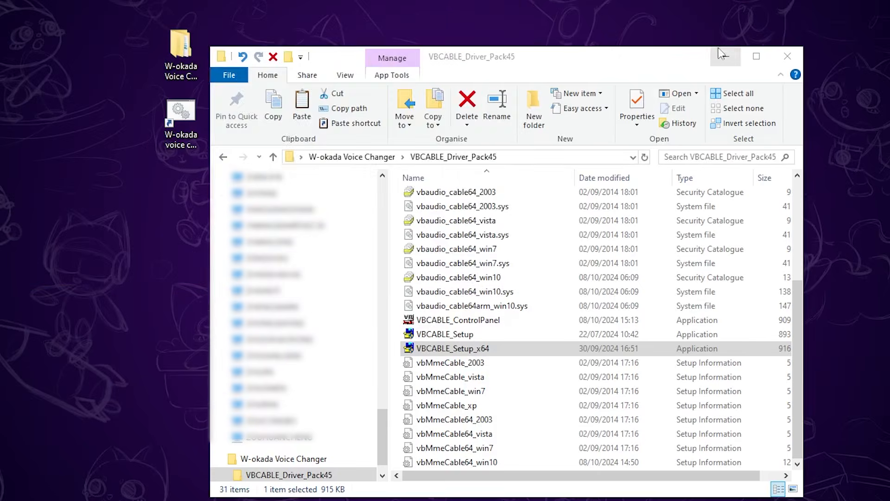
left_click(726, 56)
Launch the voice changer from its desktop shortcut and minimize its console window
double_click(180, 119)
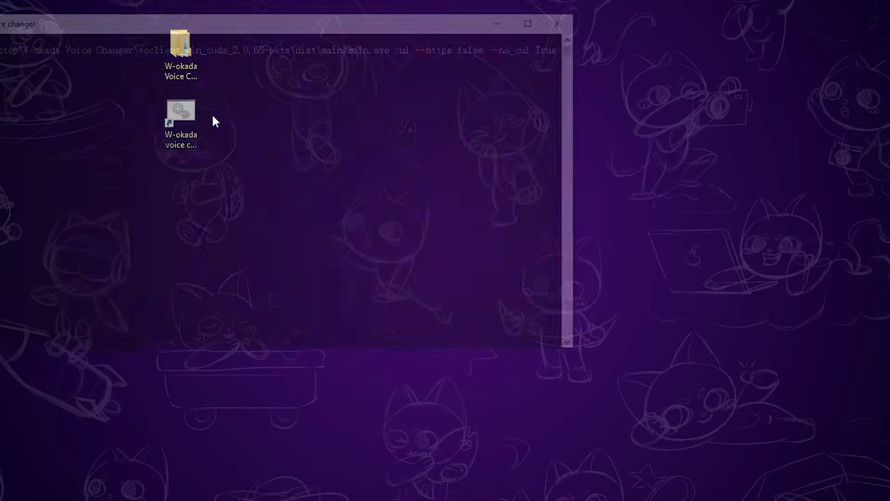
left_click_drag(350, 29, 647, 90)
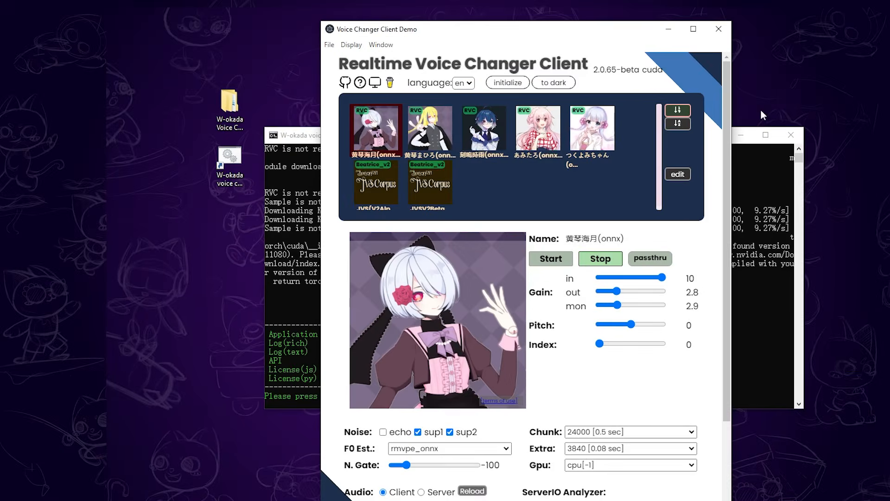
left_click(741, 135)
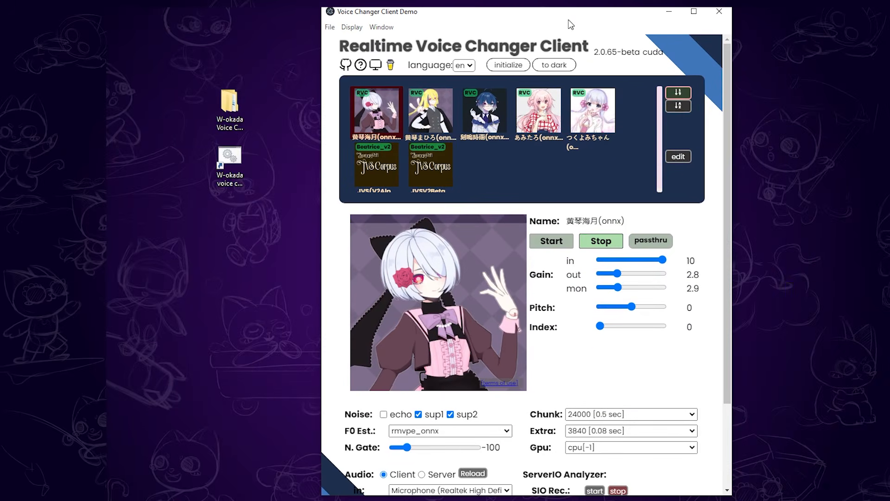
Set the client's audio input to Microphone (Realtek High Definition Audio)
scroll(476, 323, "down", 3)
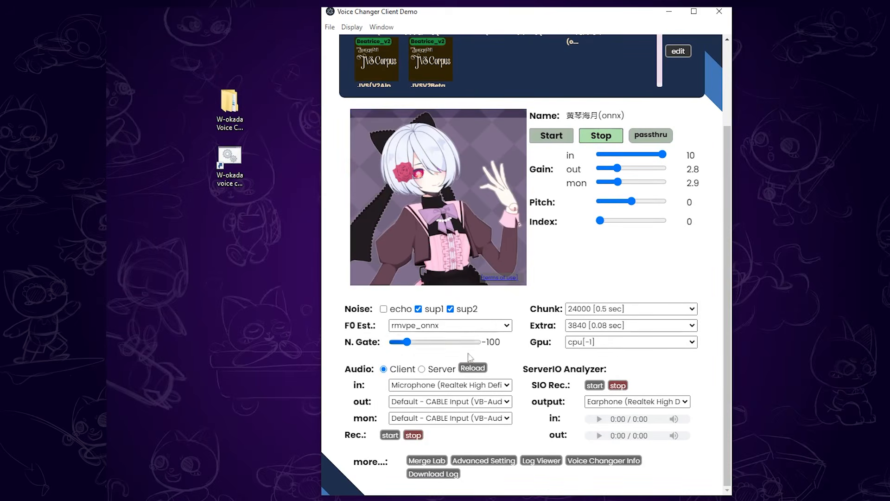
left_click(464, 384)
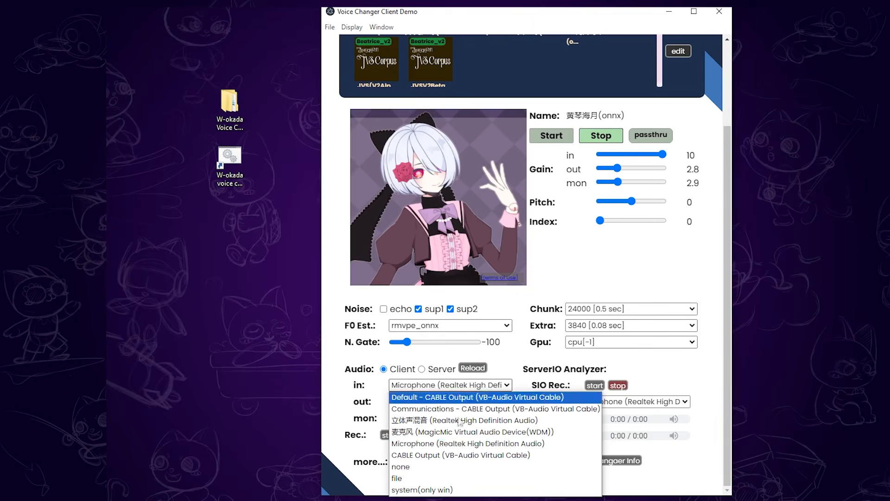
left_click(462, 443)
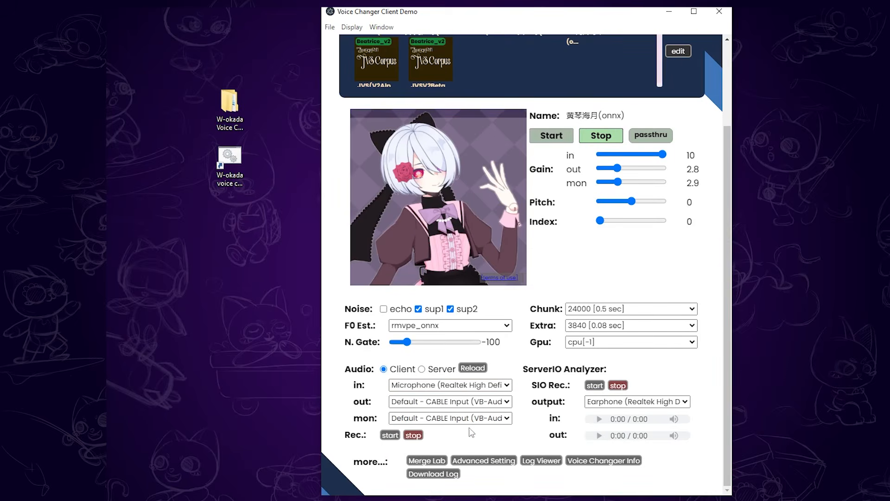
Set the audio output to Default - CABLE Input (VB-Audio Virtual Cable) and the monitor to Earphone (Realtek High Definition Audio)
left_click(482, 402)
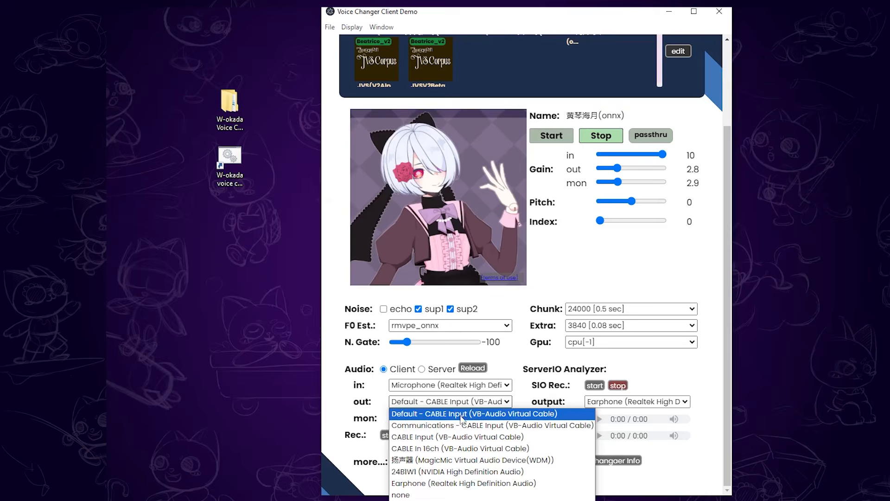
left_click(464, 415)
left_click(441, 409)
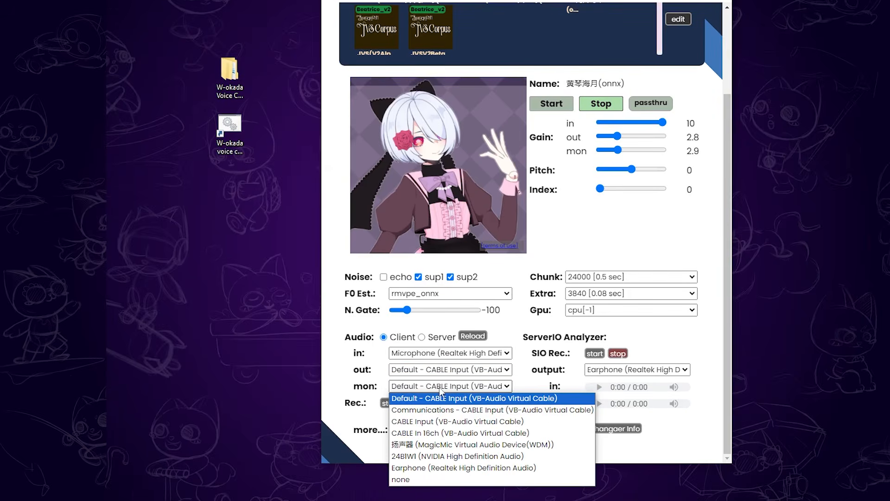
left_click(406, 467)
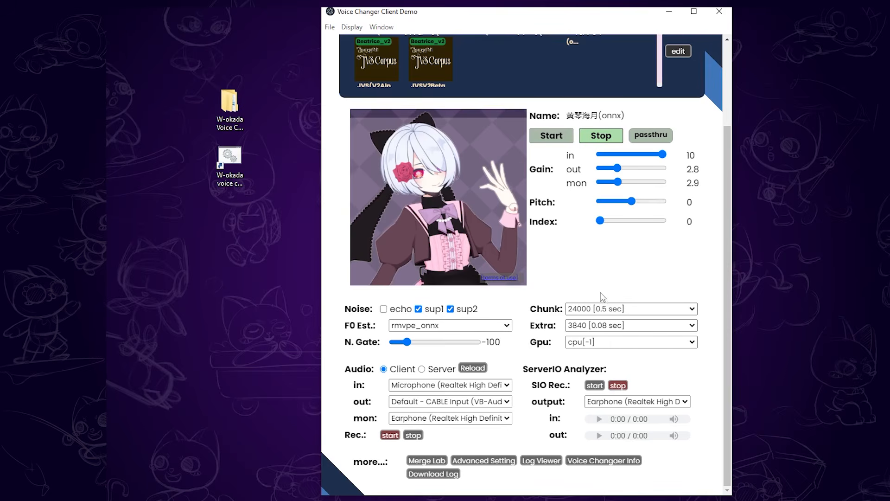
Configure the voice conversion with chunk 24000 [0.5 sec], GPU NVIDIA GeForce RTX 3060[1] and a pitch of 15
left_click(607, 310)
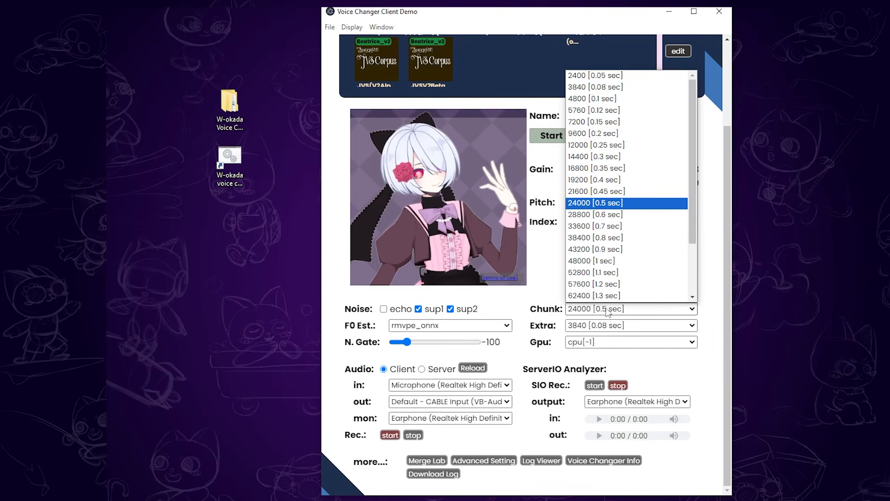
left_click(625, 208)
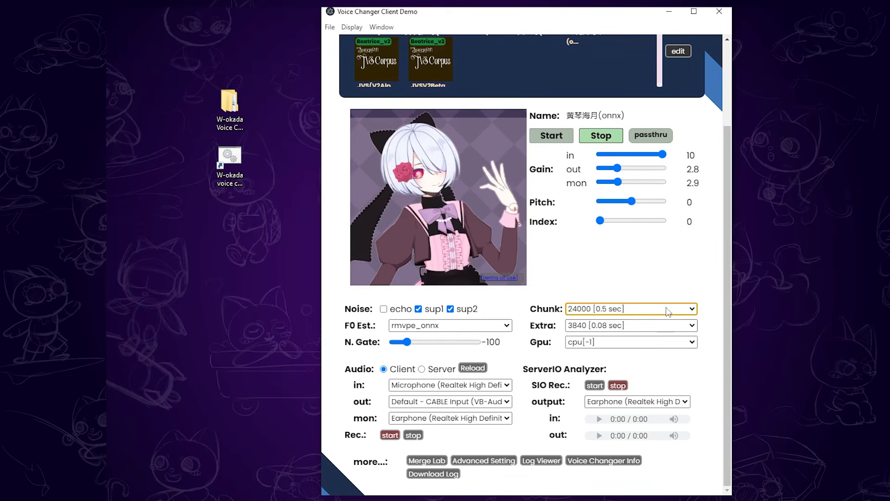
left_click(632, 343)
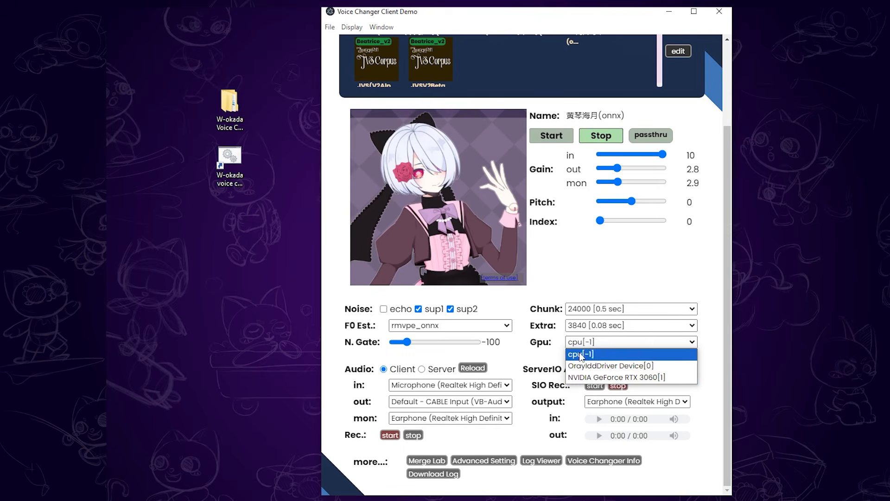
left_click(594, 378)
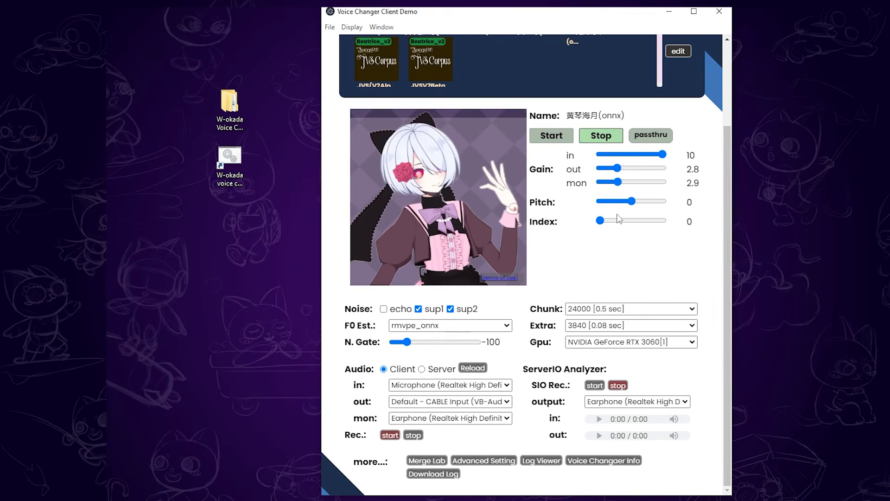
mouse_move(633, 202)
left_mouse_down()
mouse_move(647, 205)
mouse_move(623, 209)
mouse_move(635, 210)
left_mouse_up()
Try the つくよみちゃん(onnx) voice model and switch to the あみたろ(onnx) model
scroll(629, 263, "up", 3)
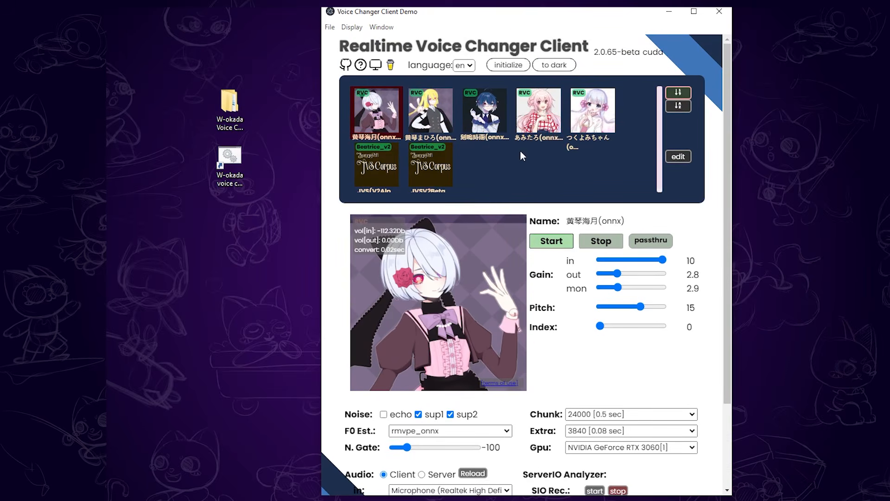
left_click(580, 121)
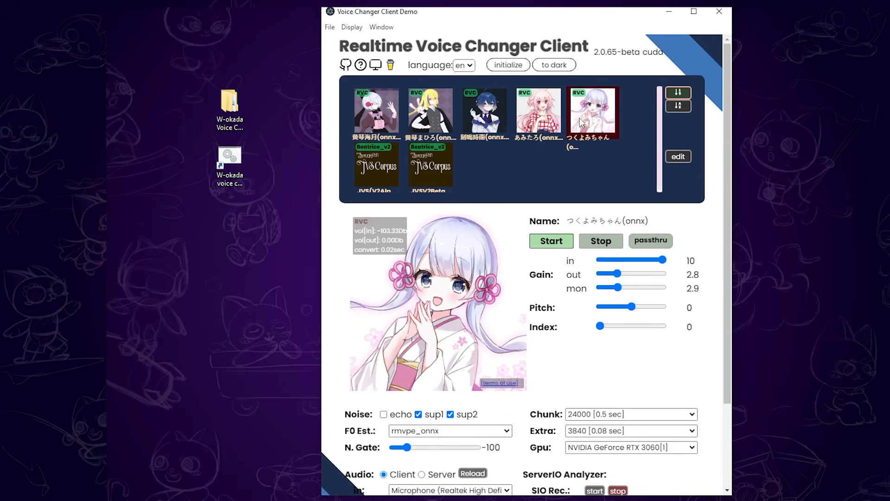
left_click(536, 130)
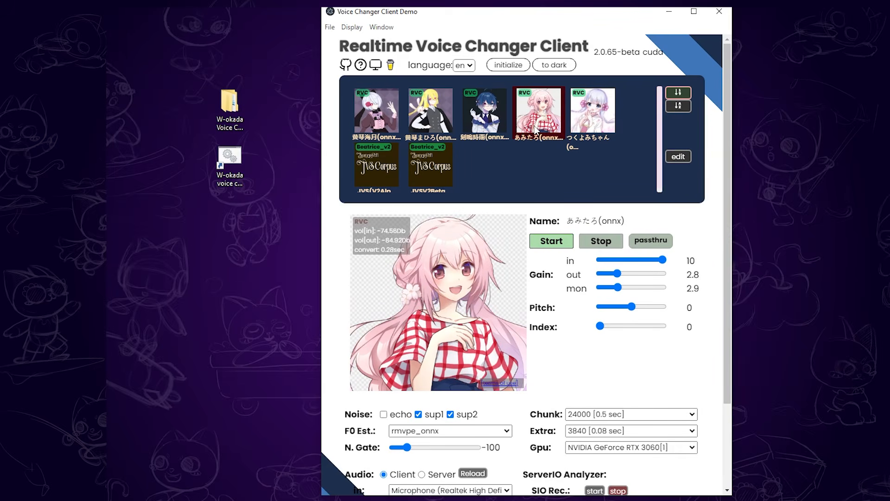
Start an upload into blank model slot 5 and choose Alastor v2 (Hazbin Hotel) (2).pth as its model file
left_click(682, 157)
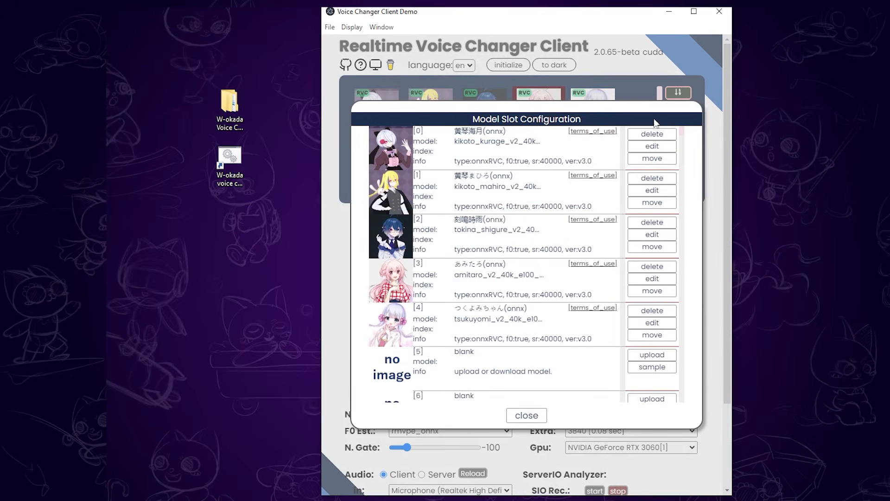
scroll(565, 271, "down", 3)
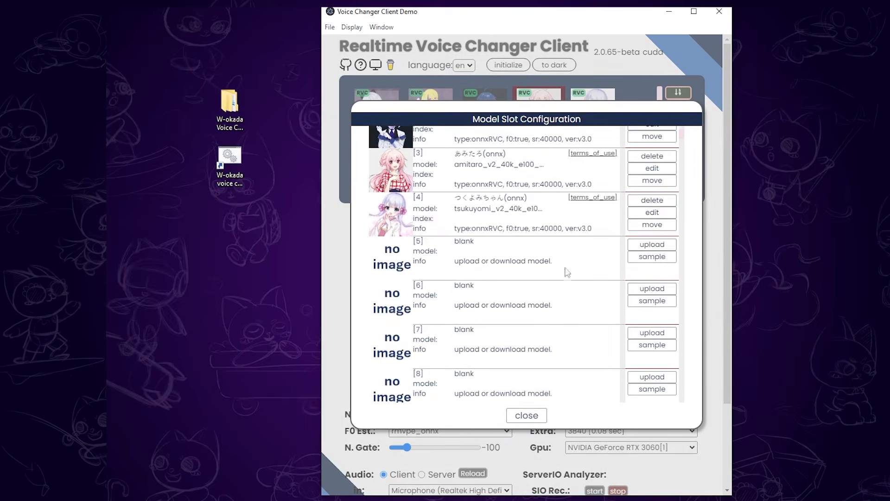
left_click(658, 253)
left_click(654, 283)
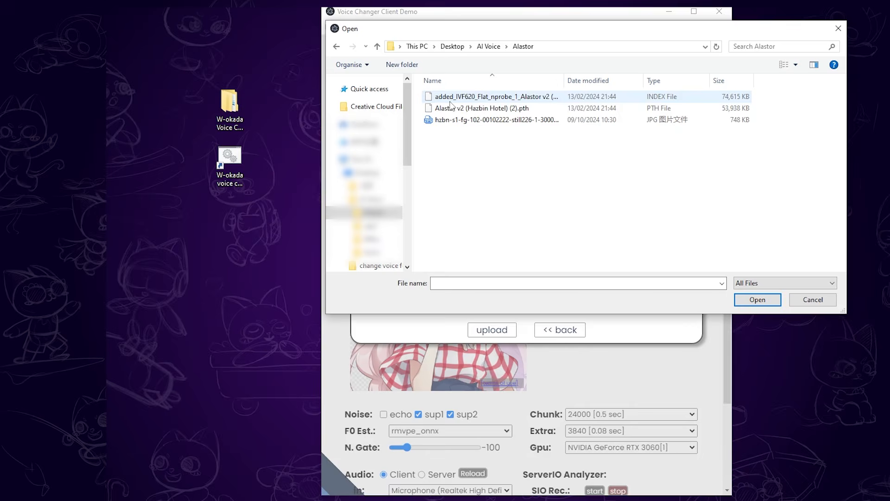
left_click(496, 108)
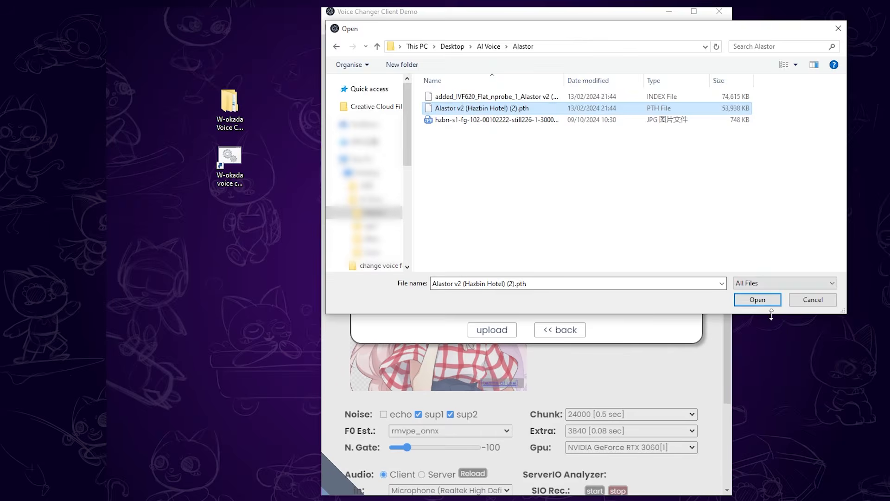
left_click(765, 300)
Choose added_IVF620_Flat_nprobe_1_Alastor v2 (Hazbin Hotel)_v2 (2).index as the index file and upload the RVC voice model
left_click(670, 303)
left_click(495, 97)
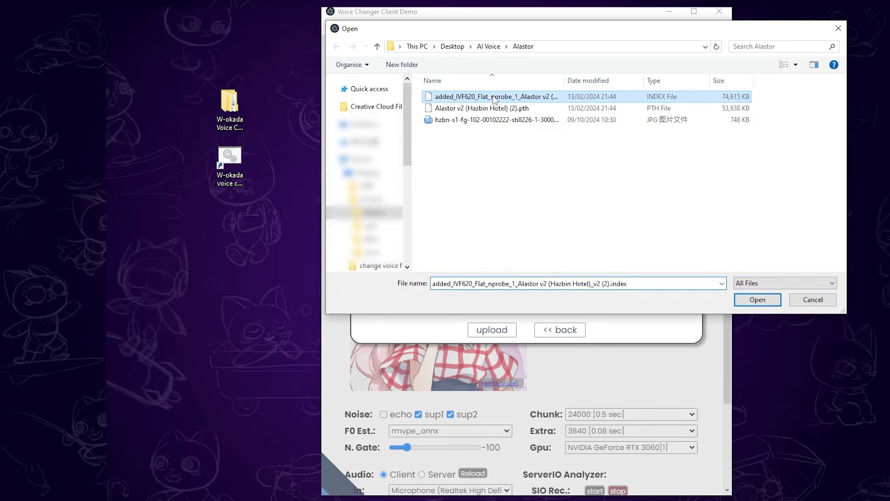
left_click(748, 300)
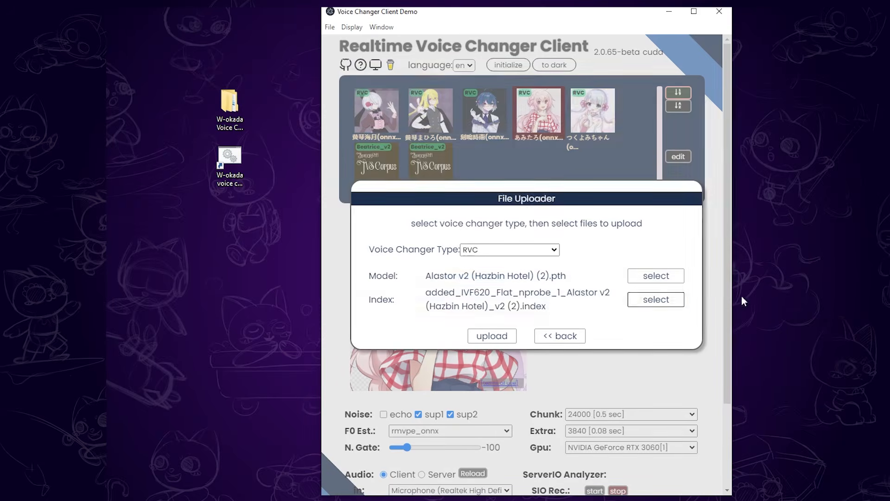
left_click(492, 342)
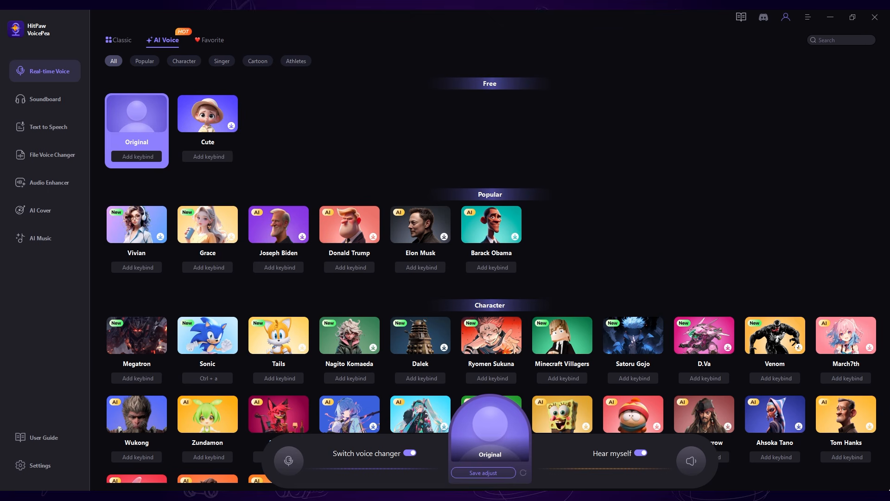
Switch to HitPaw VoicePea and look through its AI voices down to the Athletes category
scroll(497, 278, "down", 5)
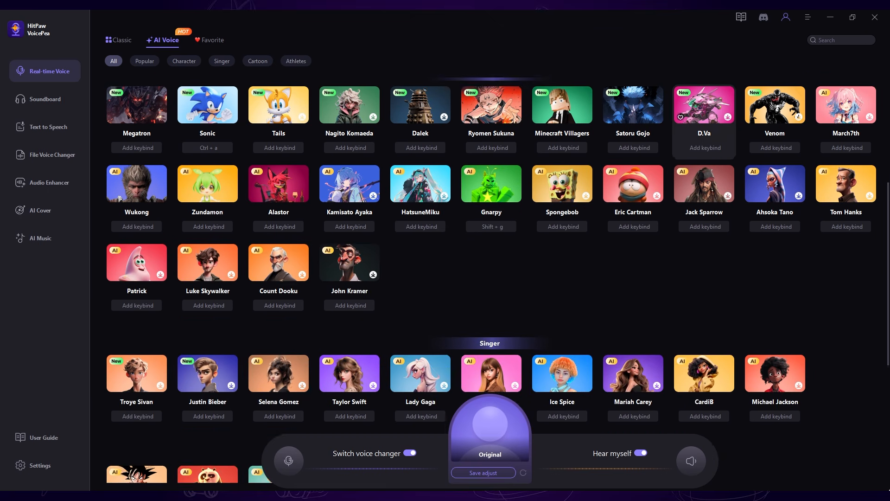
scroll(704, 139, "down", 6)
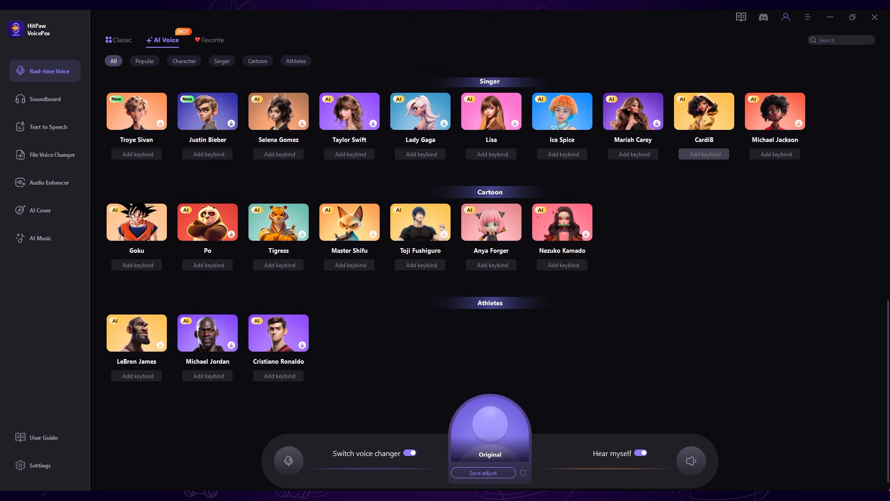